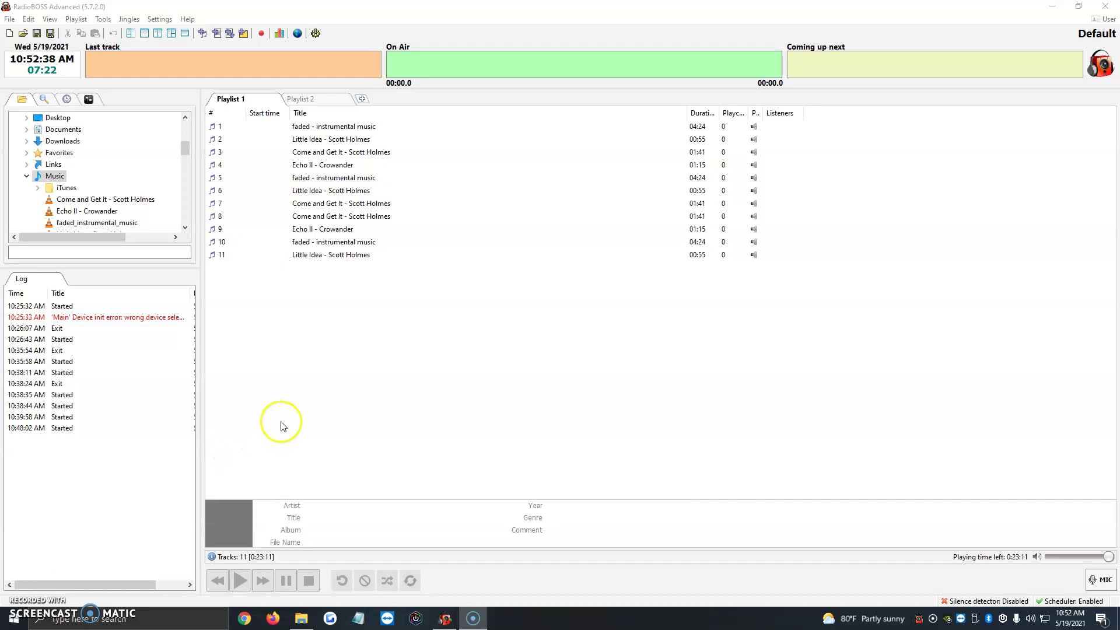
# Step: From Settings > Broadcast, start a new encoder stream with the + button beside Encoders
pyautogui.click(315, 33)
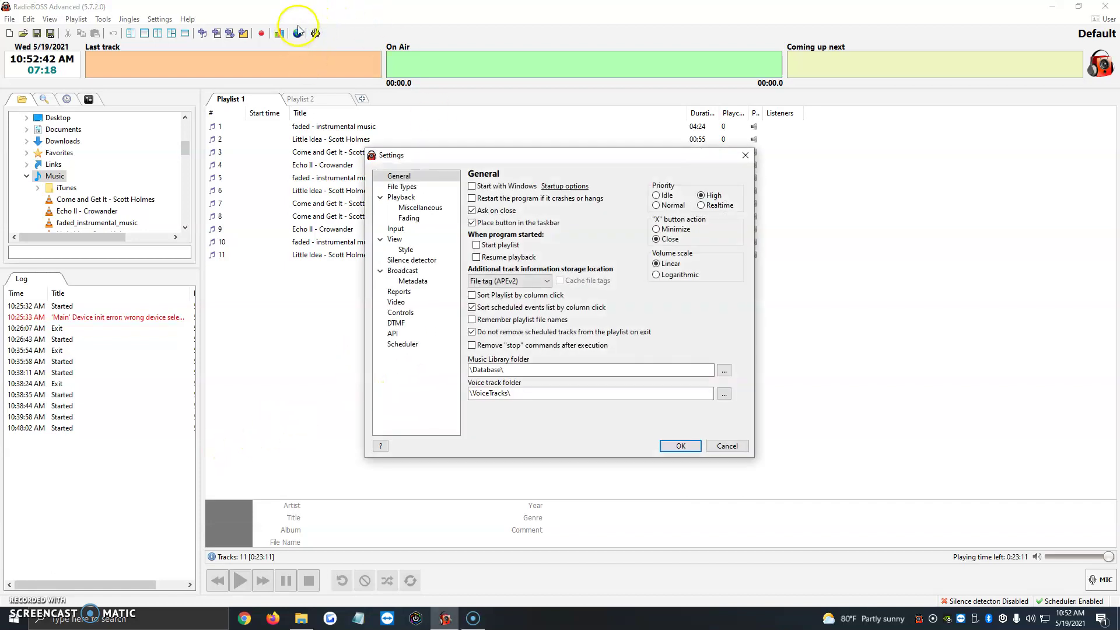
pyautogui.click(405, 271)
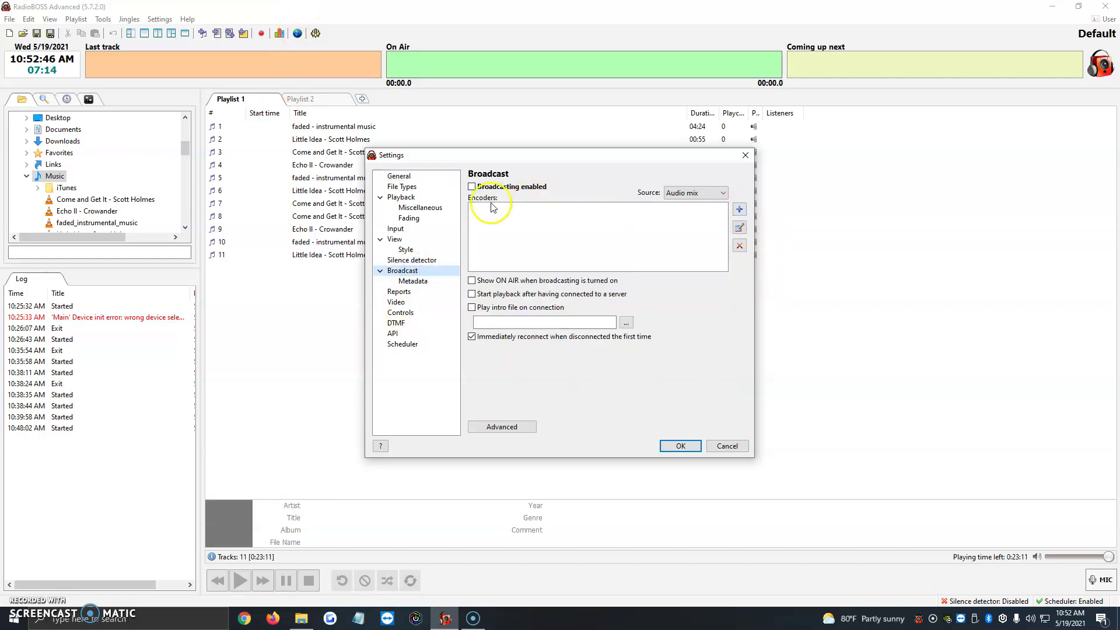
pyautogui.click(739, 210)
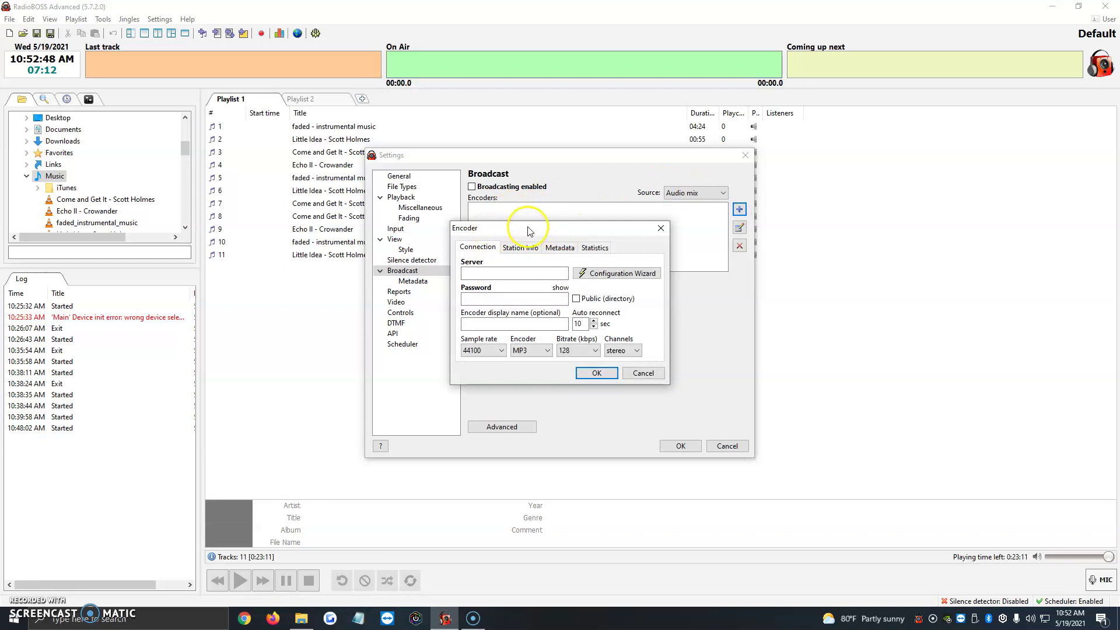
pyautogui.moveTo(528, 228); pyautogui.dragTo(543, 255)
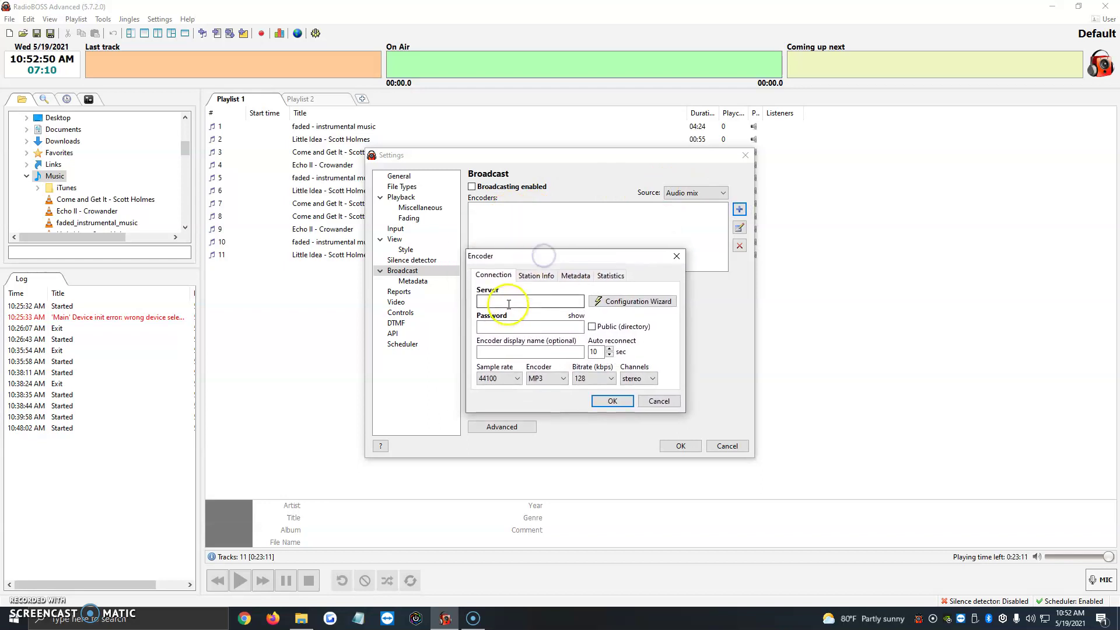
pyautogui.click(508, 303)
pyautogui.click(505, 326)
pyautogui.click(496, 380)
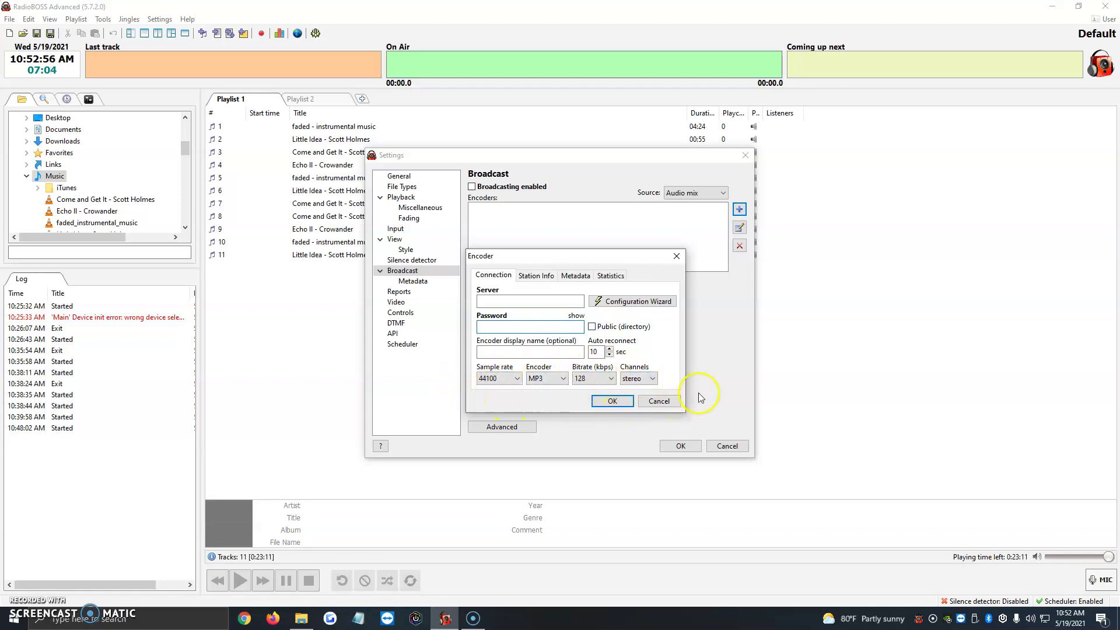
pyautogui.click(598, 379)
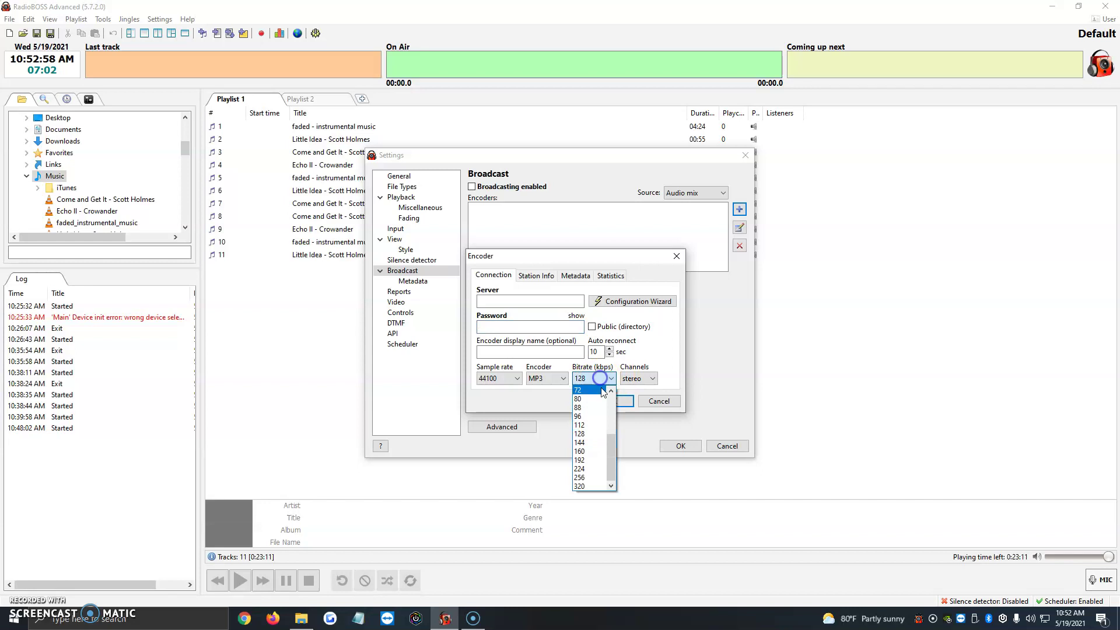
pyautogui.click(589, 486)
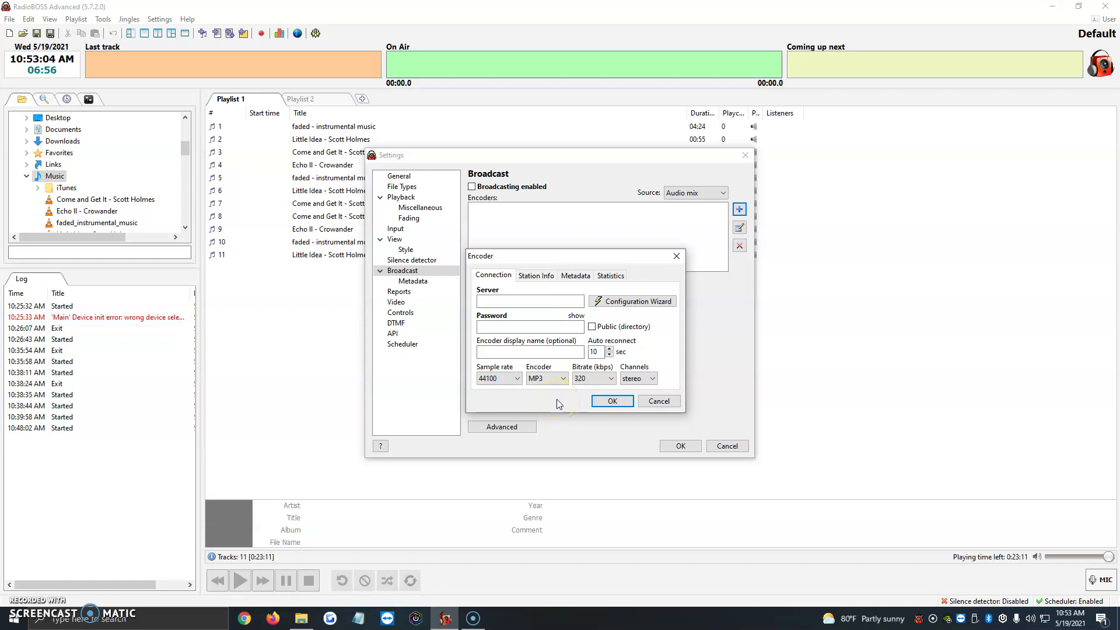
pyautogui.click(610, 378)
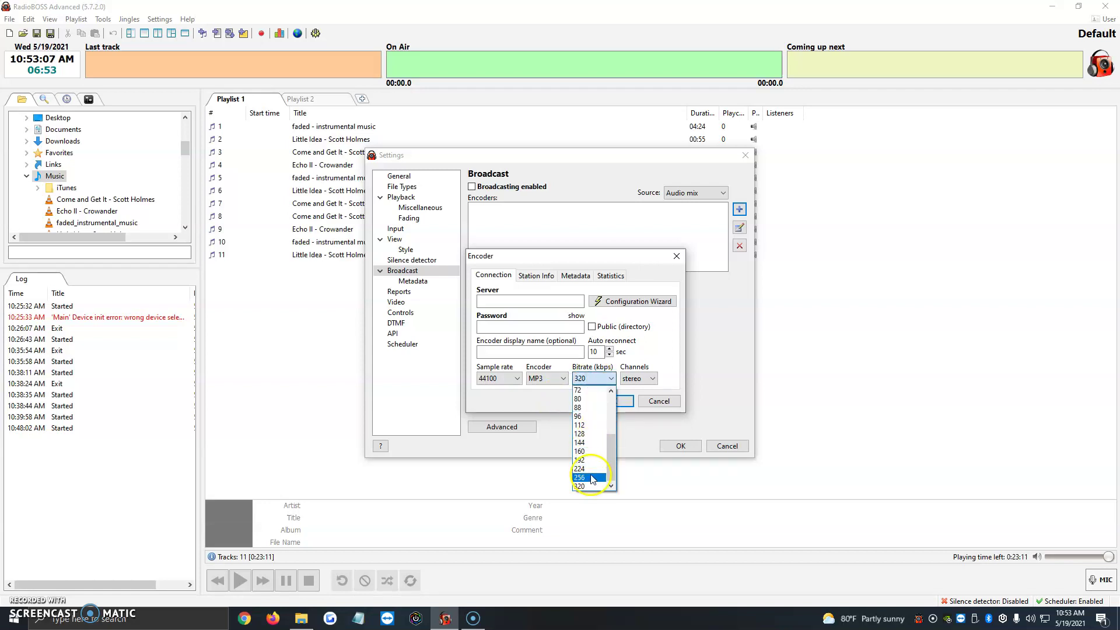
pyautogui.click(586, 434)
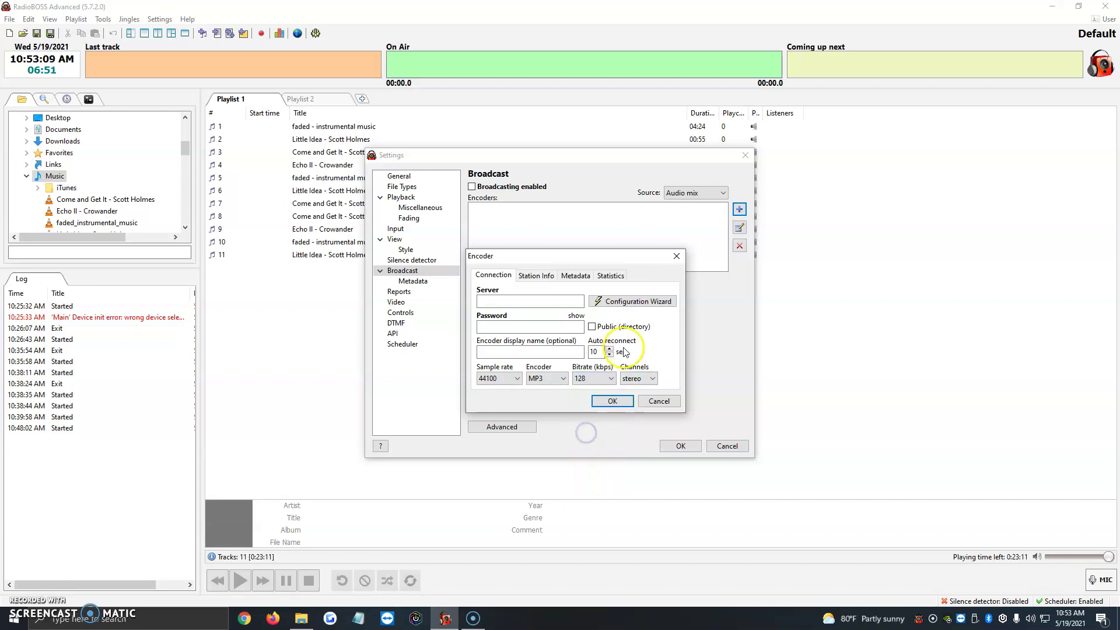
pyautogui.click(622, 303)
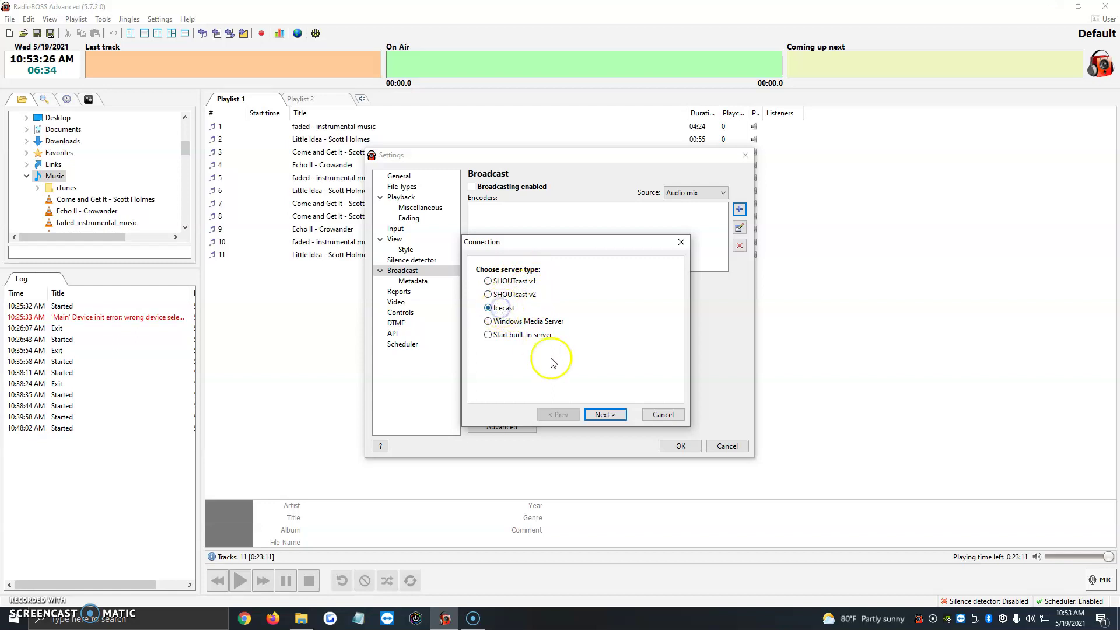
pyautogui.click(604, 414)
pyautogui.click(498, 281)
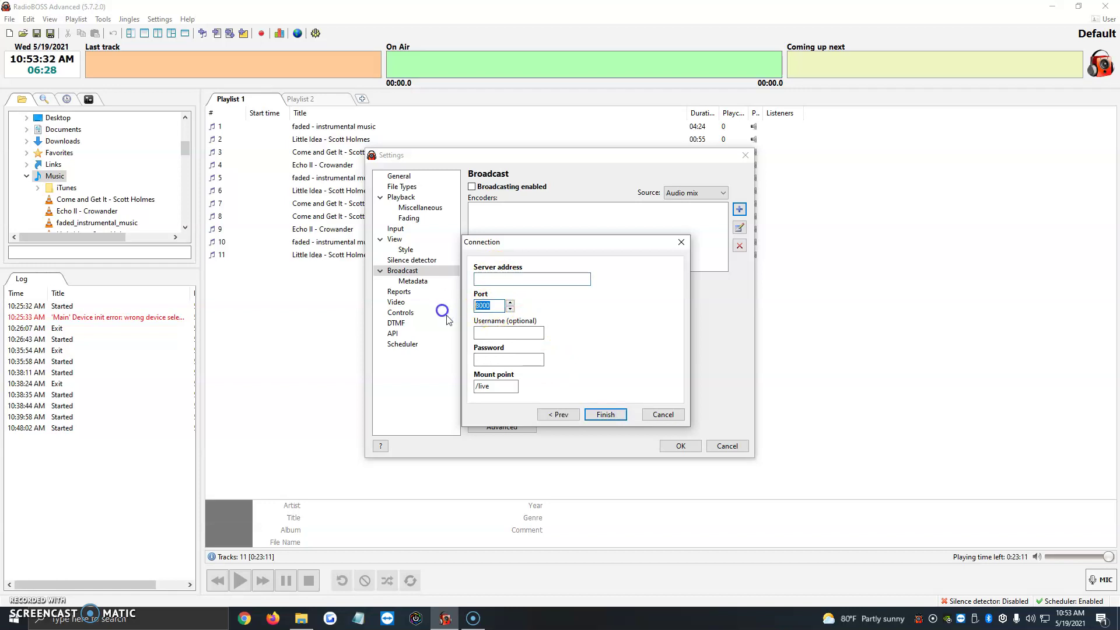
pyautogui.click(496, 333)
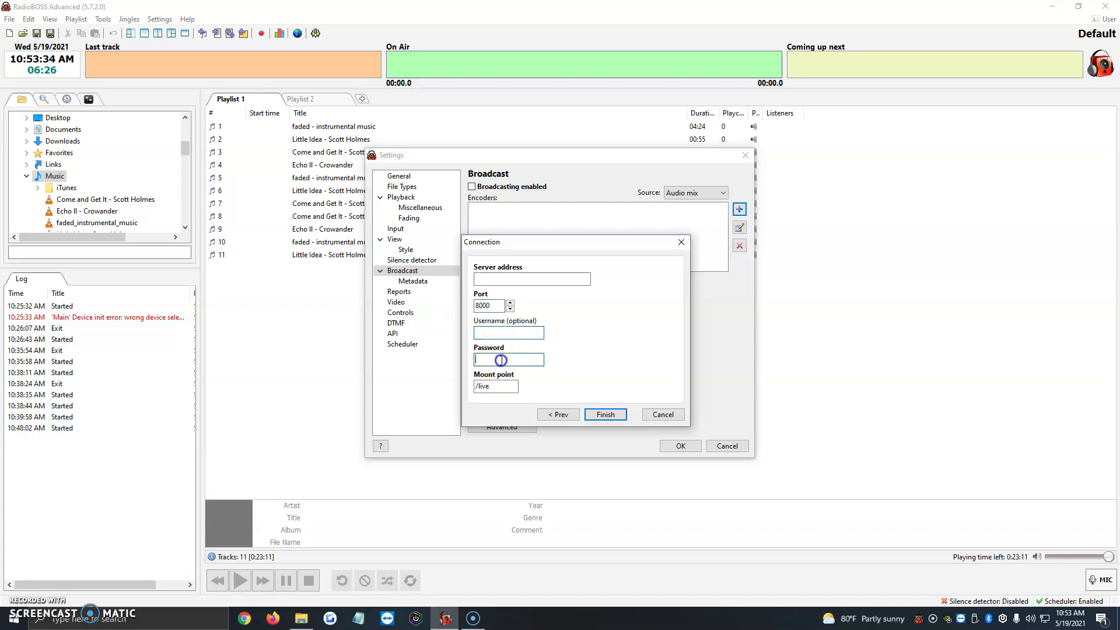
pyautogui.moveTo(491, 386); pyautogui.dragTo(475, 387)
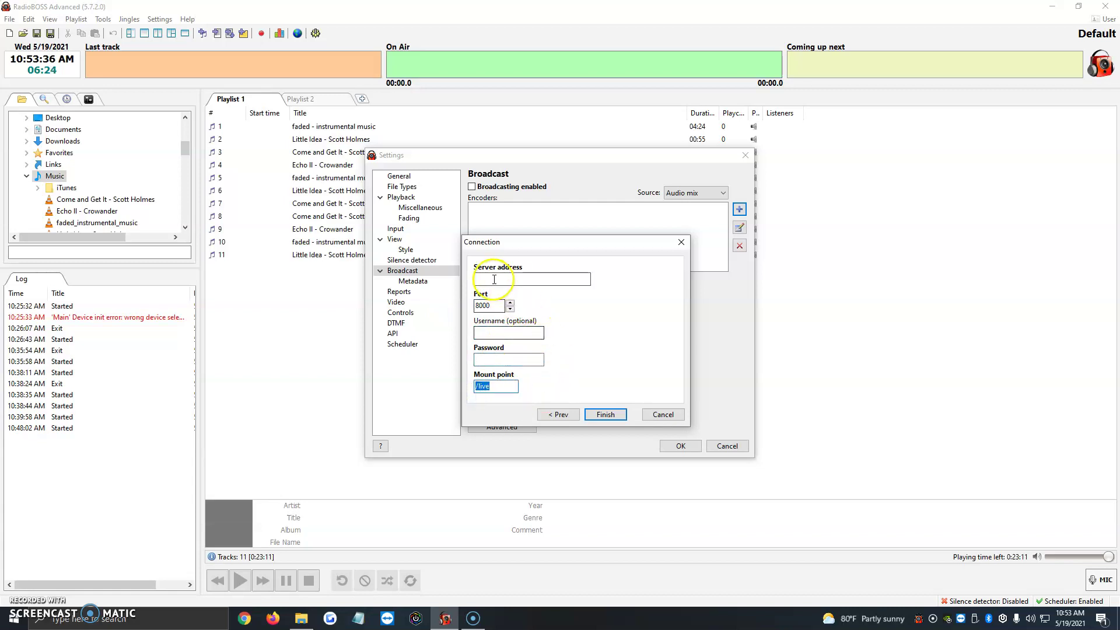
pyautogui.moveTo(494, 241); pyautogui.dragTo(510, 248)
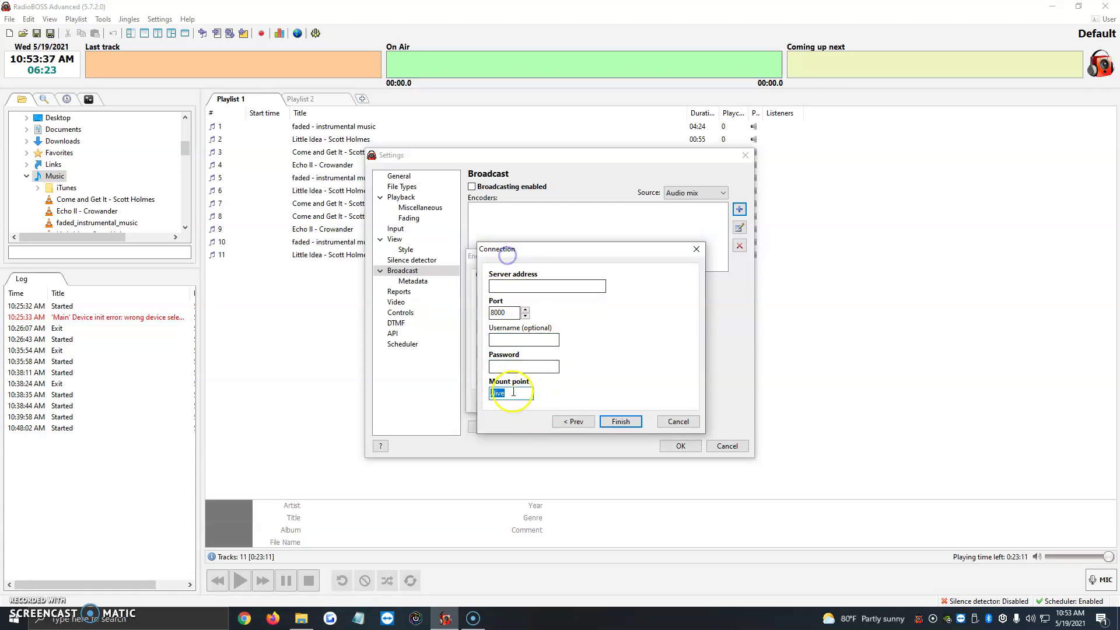
pyautogui.click(620, 422)
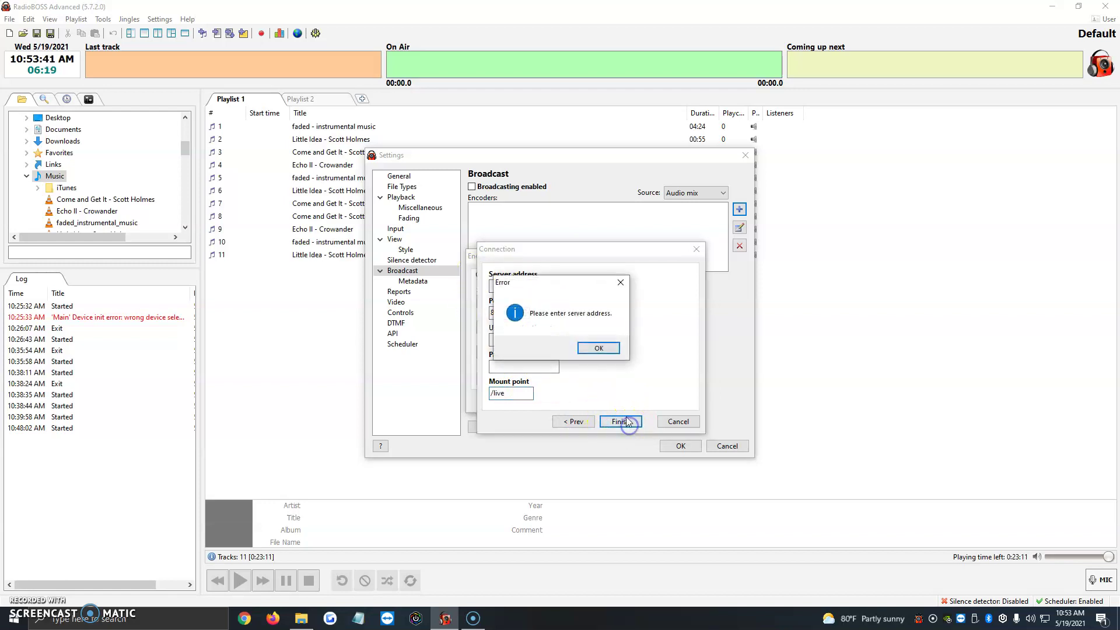
pyautogui.click(597, 349)
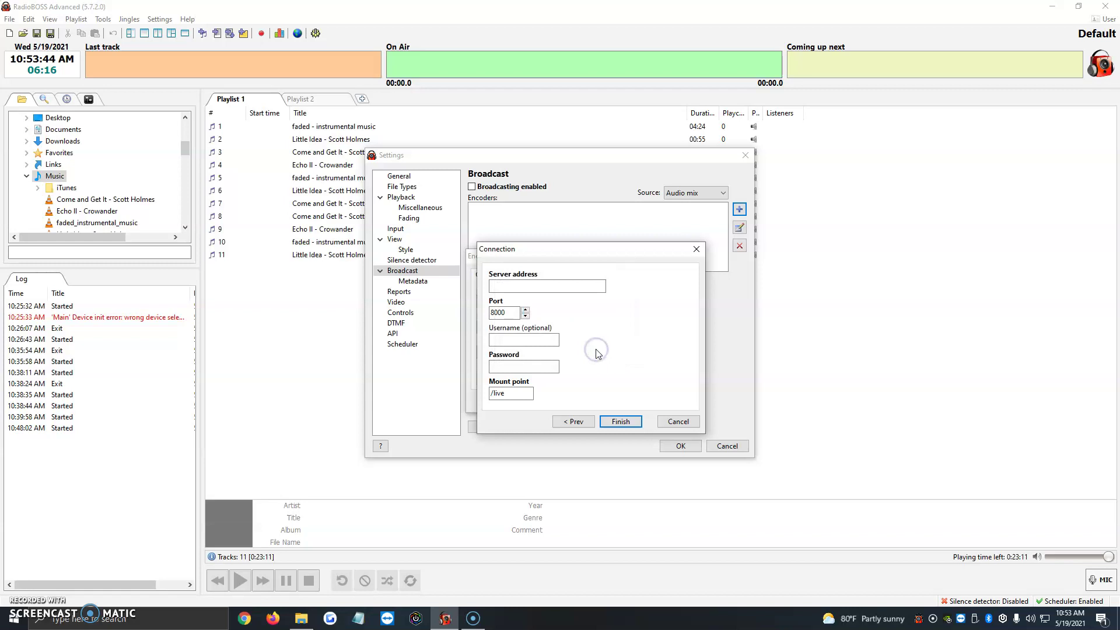
pyautogui.click(678, 422)
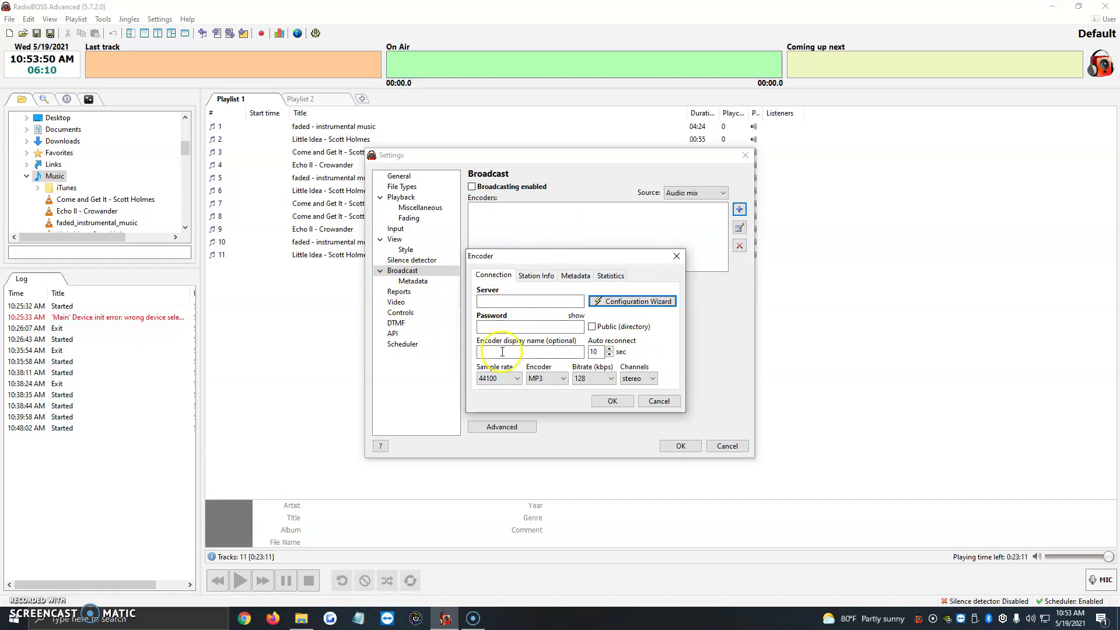
# Step: Review the encoder's Station Info fields (name, URL, ICQ), then view its Metadata options
pyautogui.click(489, 300)
pyautogui.click(535, 276)
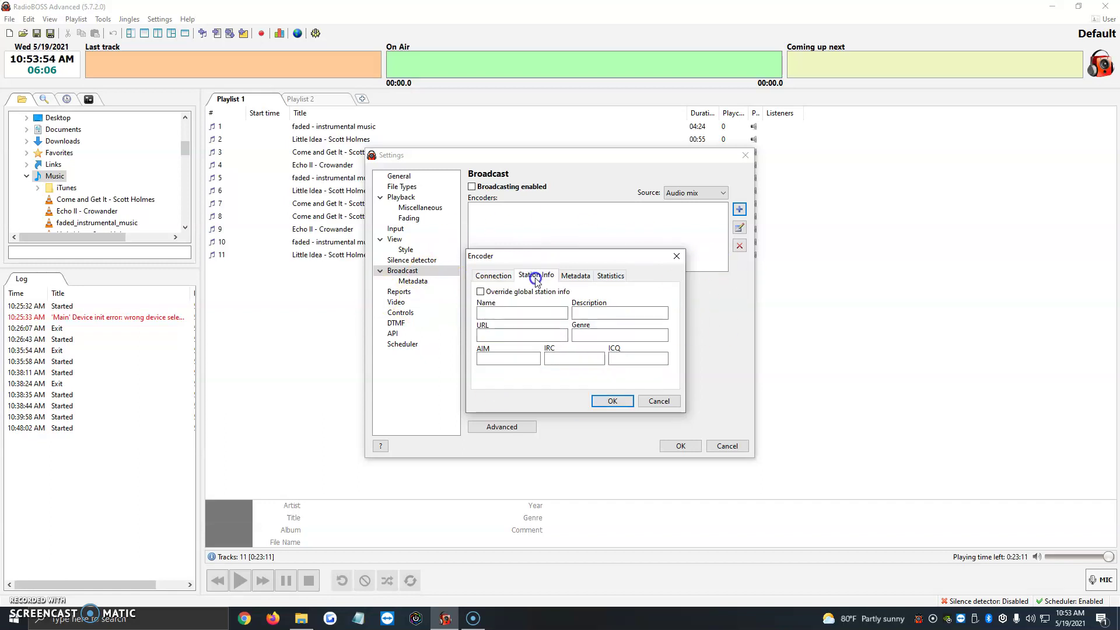
pyautogui.click(501, 316)
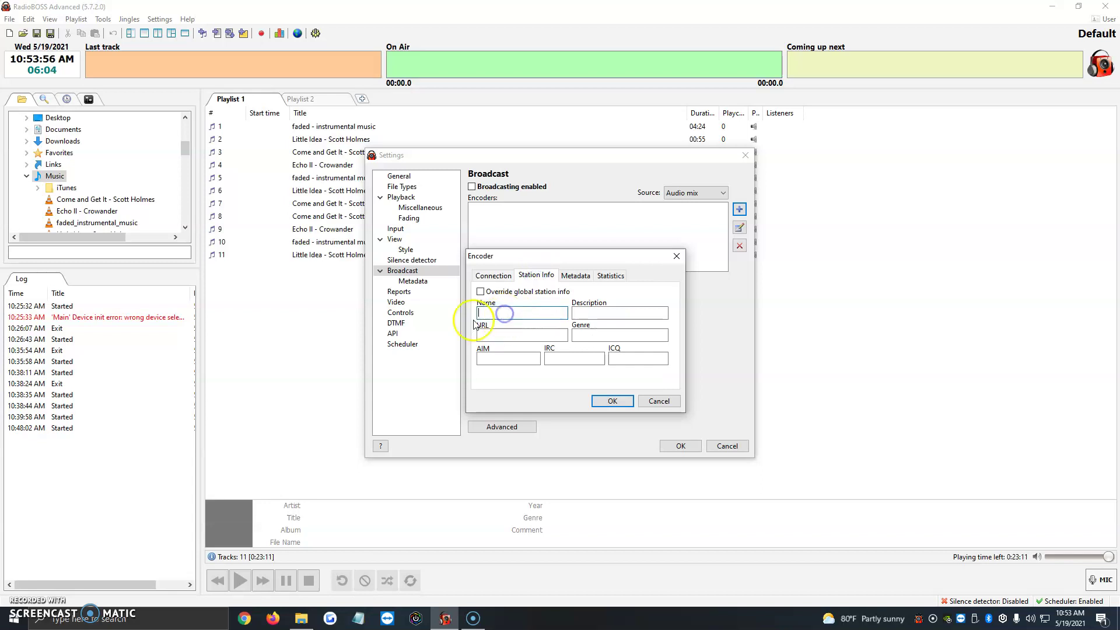
pyautogui.click(503, 335)
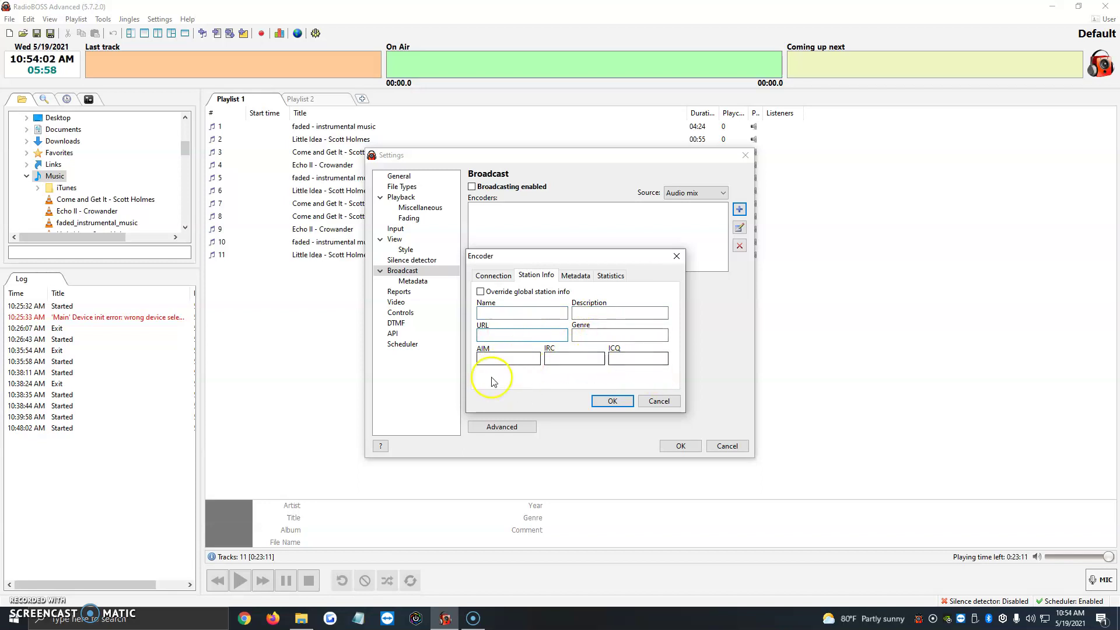
pyautogui.click(646, 360)
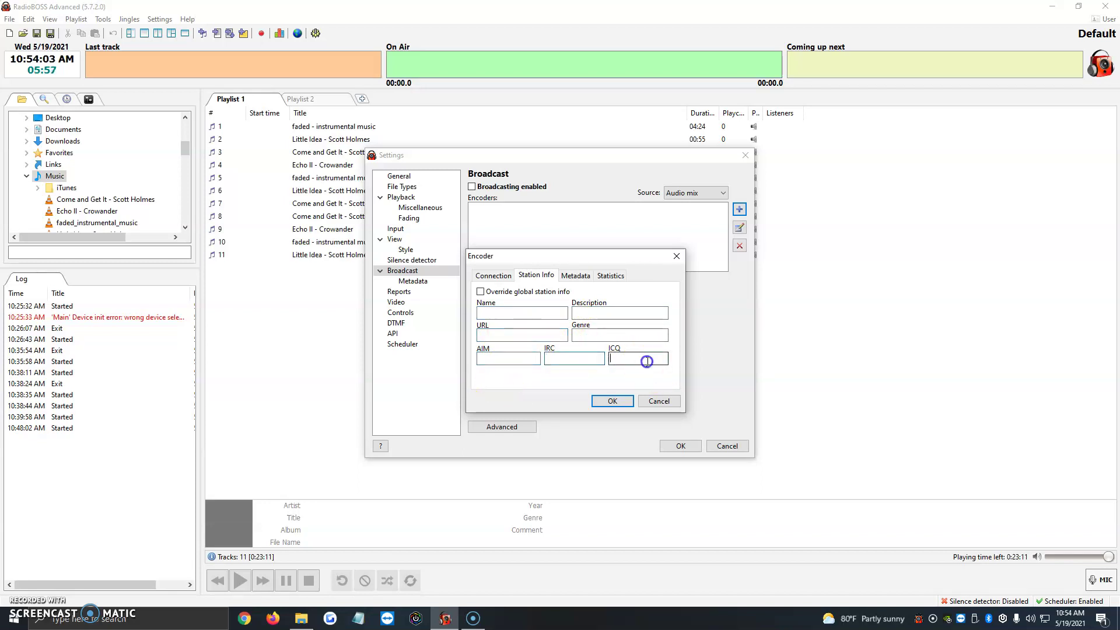
pyautogui.click(505, 335)
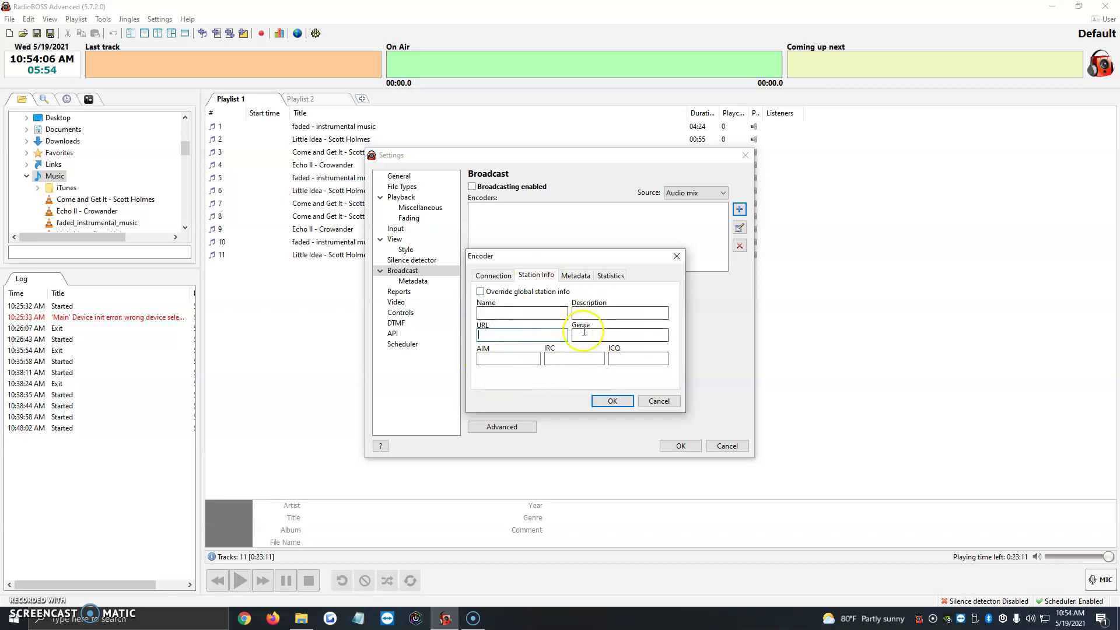
pyautogui.click(577, 276)
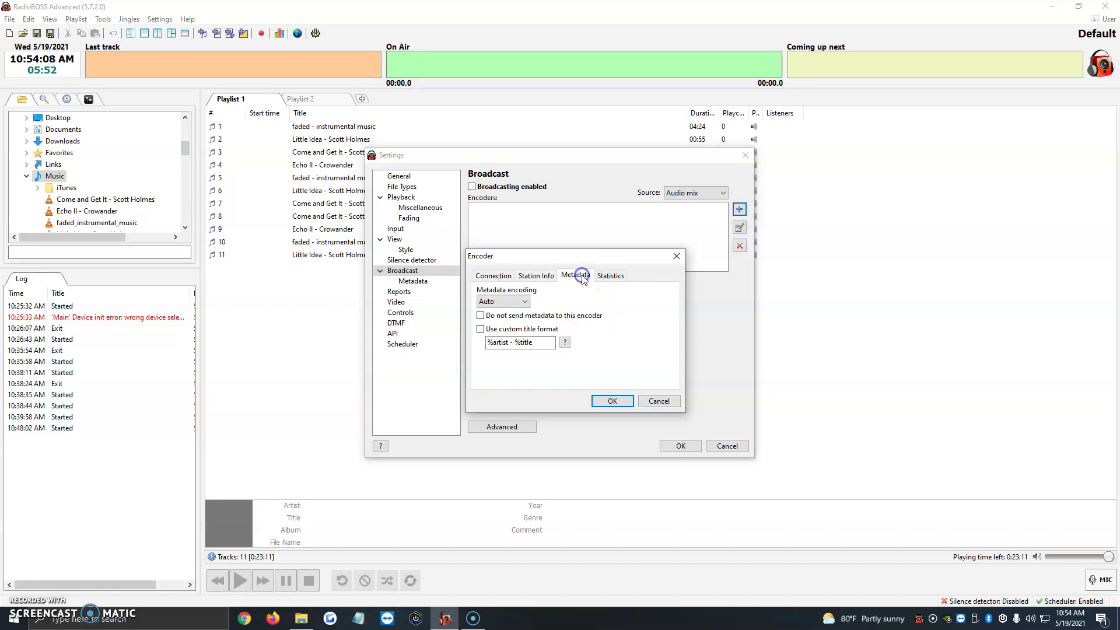
# Step: Set encoder statistics to 'Specify the server', then open and cancel the Configuration Wizard
pyautogui.click(611, 275)
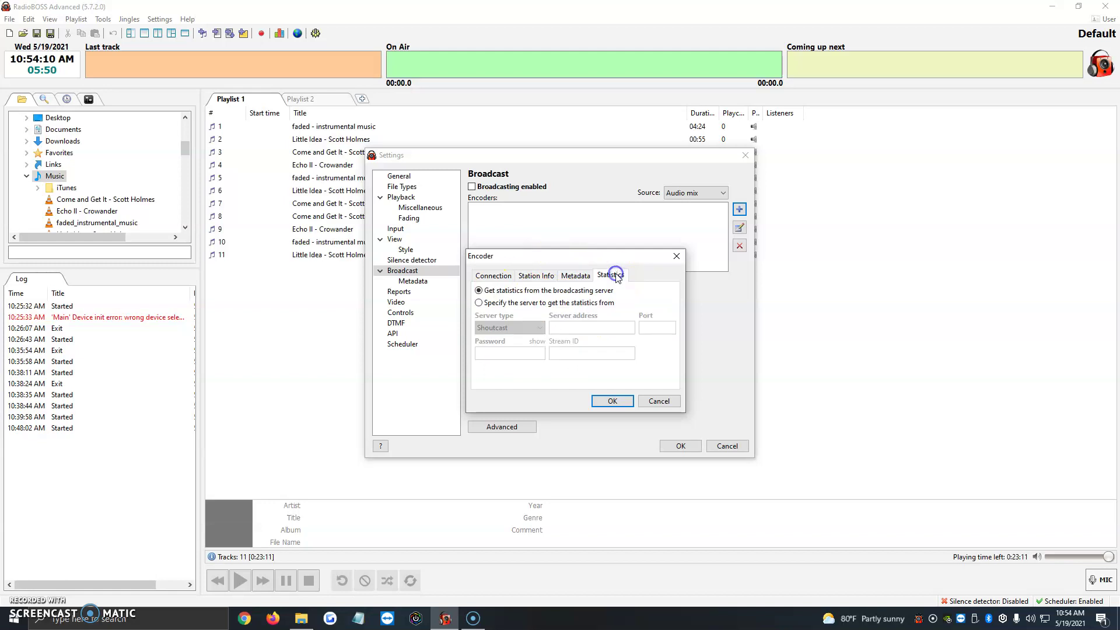
pyautogui.click(499, 304)
pyautogui.click(506, 328)
pyautogui.click(511, 329)
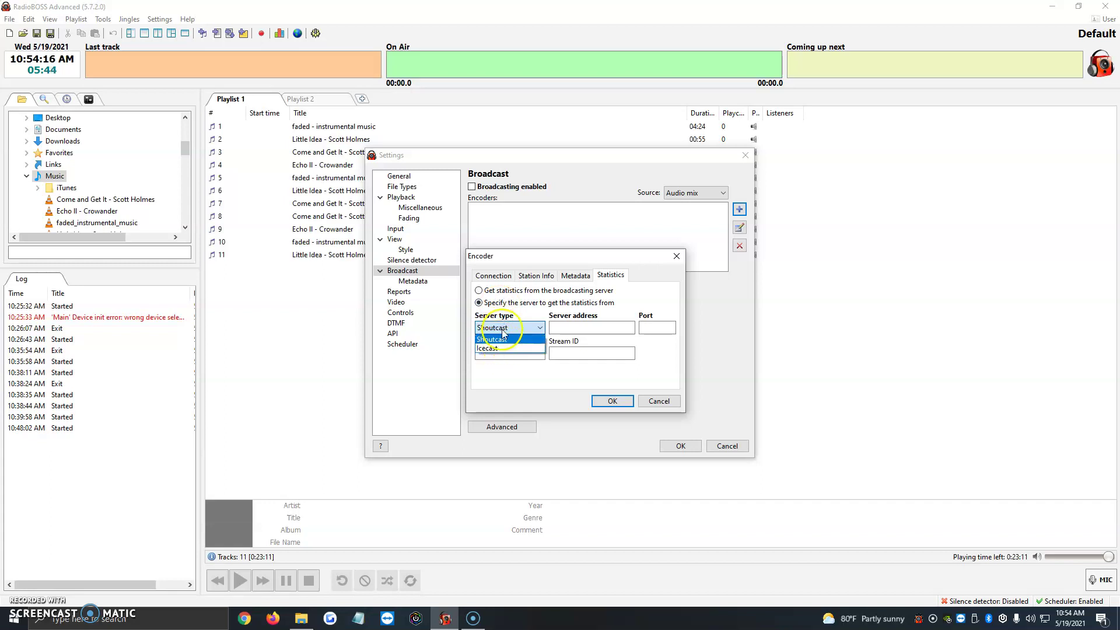
pyautogui.click(503, 279)
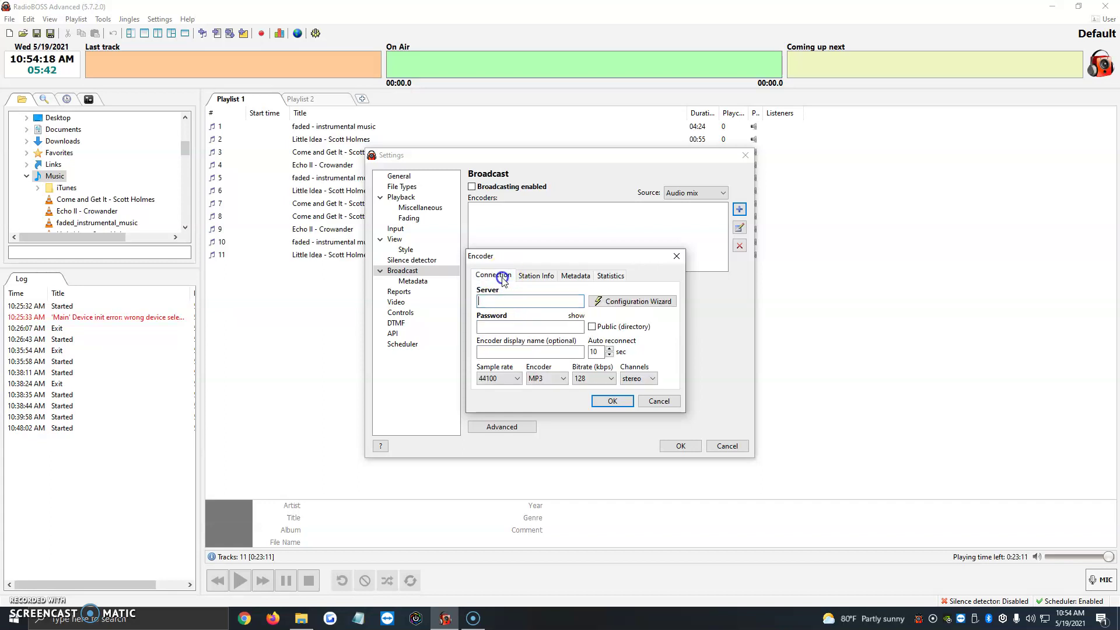
pyautogui.click(619, 300)
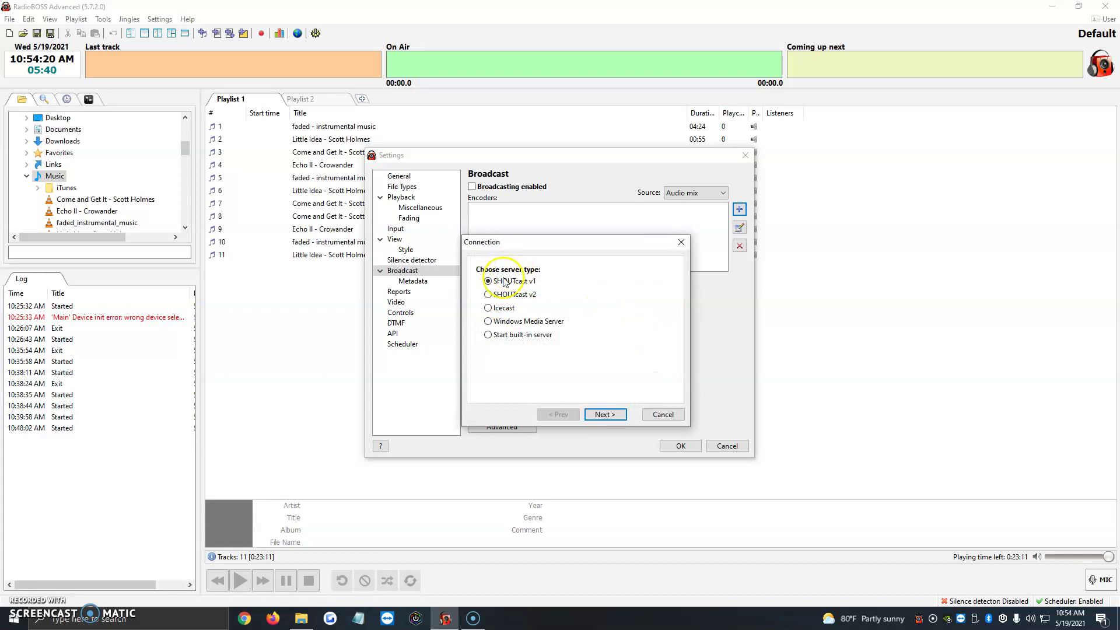
pyautogui.click(658, 409)
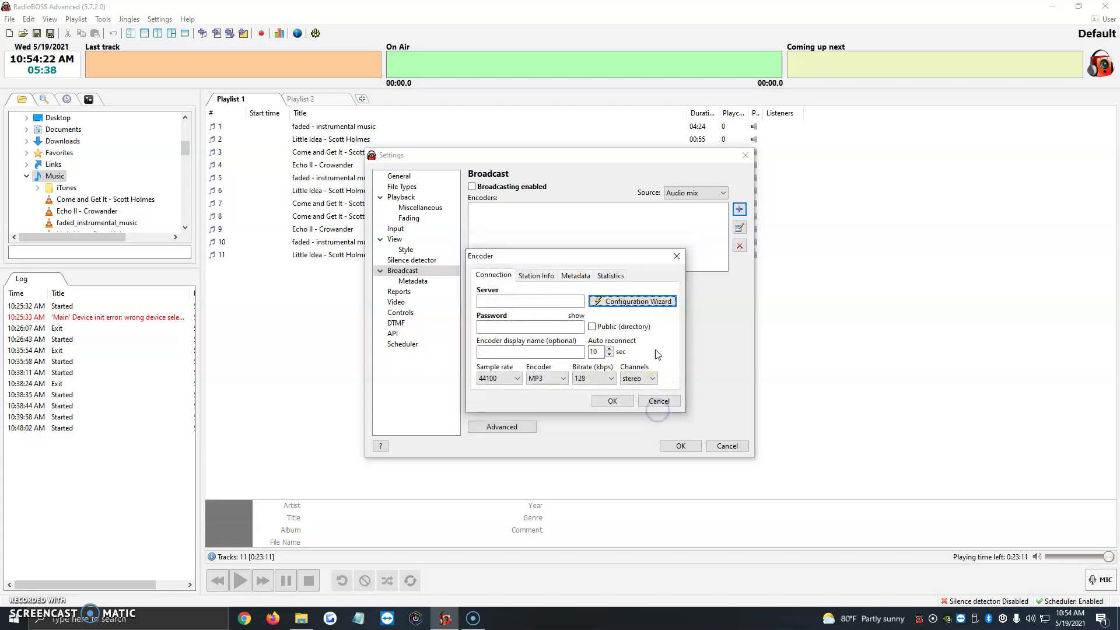
# Step: Choose Icecast as the statistics server type, then cancel the encoder without saving
pyautogui.click(619, 274)
pyautogui.click(508, 329)
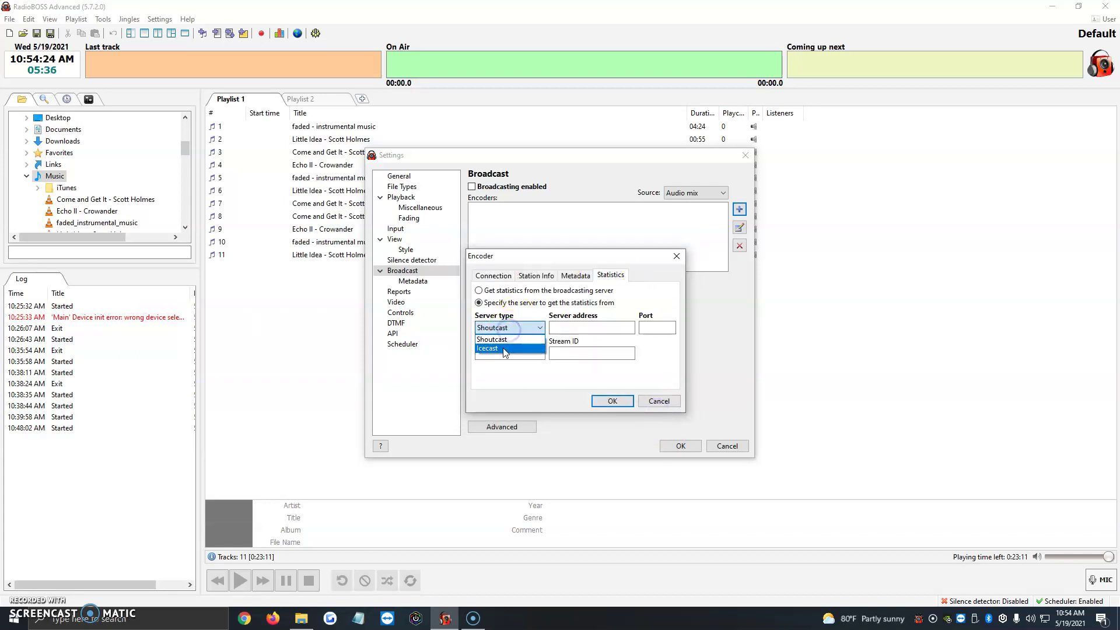
pyautogui.click(505, 349)
pyautogui.click(576, 326)
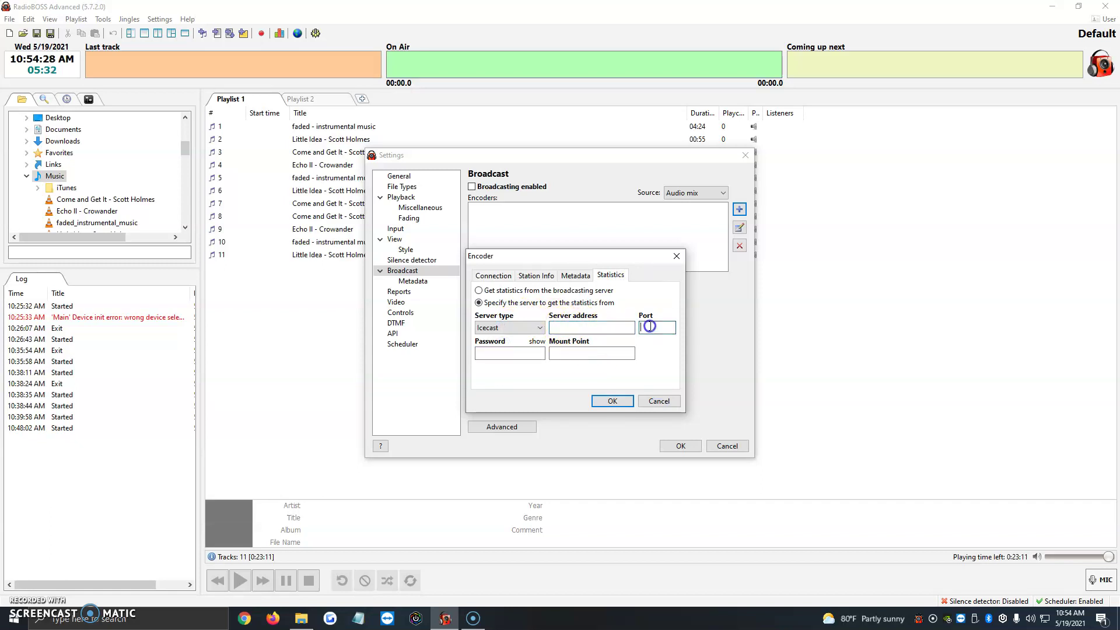
pyautogui.click(568, 354)
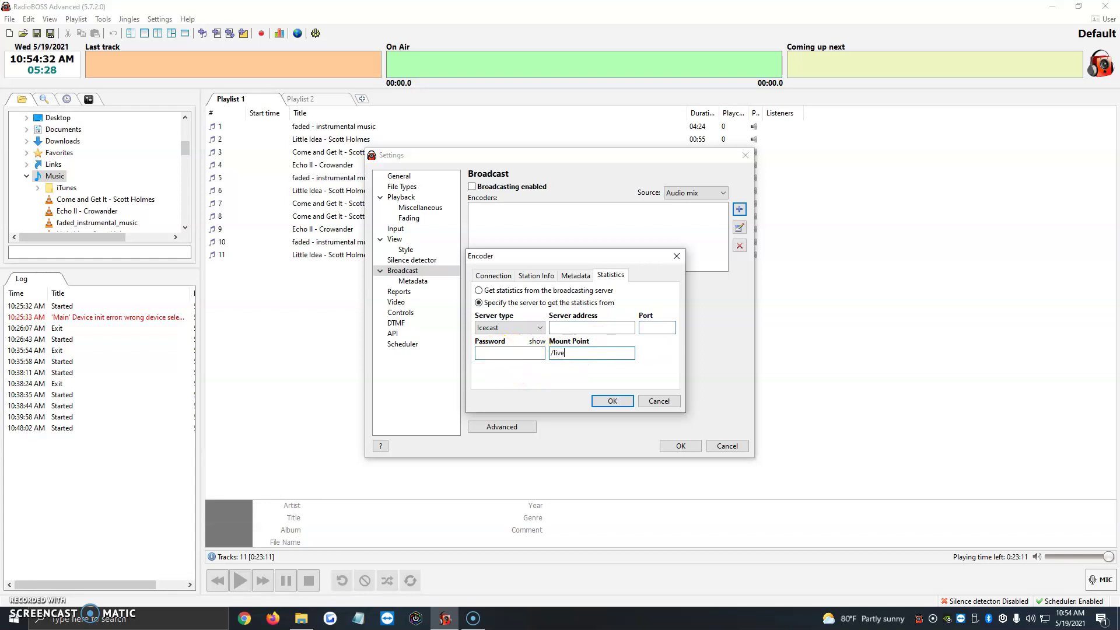
pyautogui.click(657, 401)
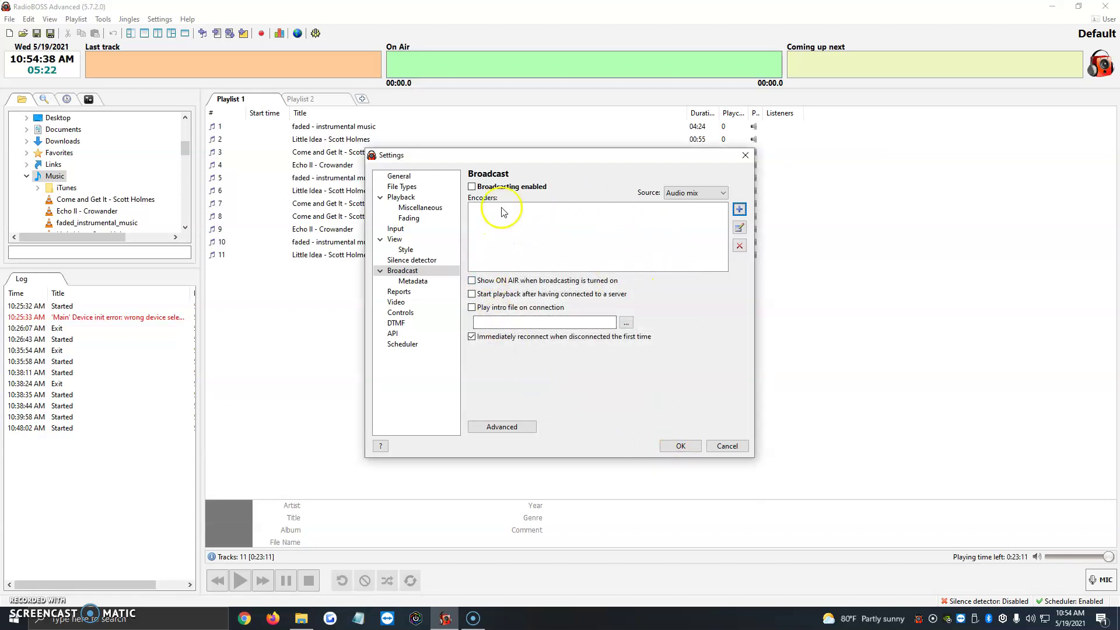
# Step: Enable broadcasting and 'Show ON AIR when broadcasting is turned on', then save with OK
pyautogui.click(474, 186)
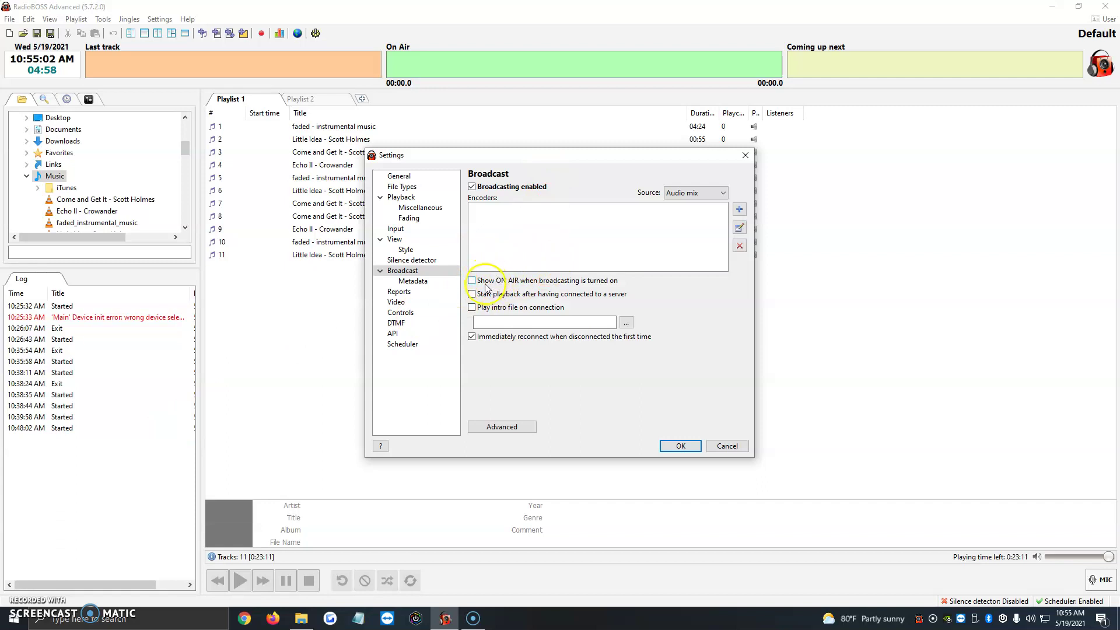
pyautogui.click(520, 281)
pyautogui.click(680, 445)
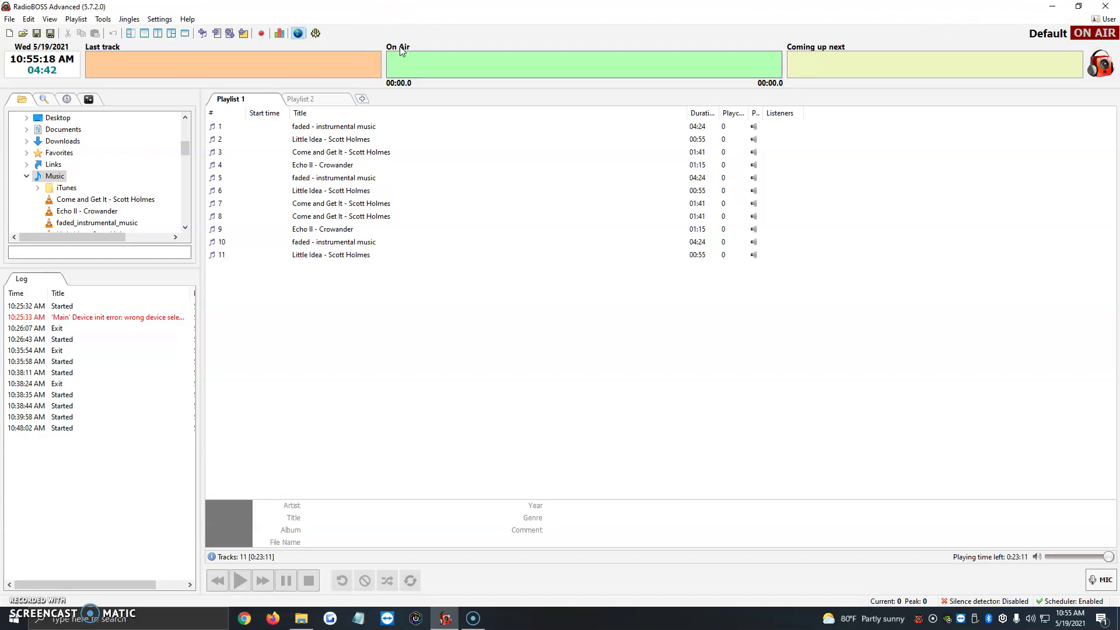
# Step: Reopen Settings on the Broadcast page
pyautogui.click(317, 34)
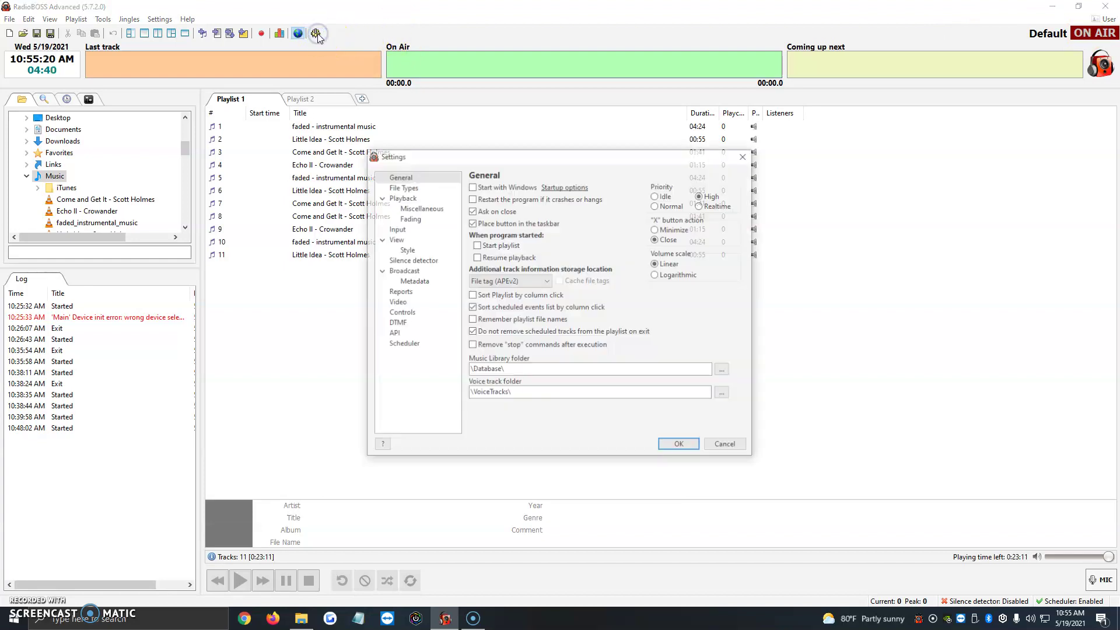
pyautogui.click(402, 271)
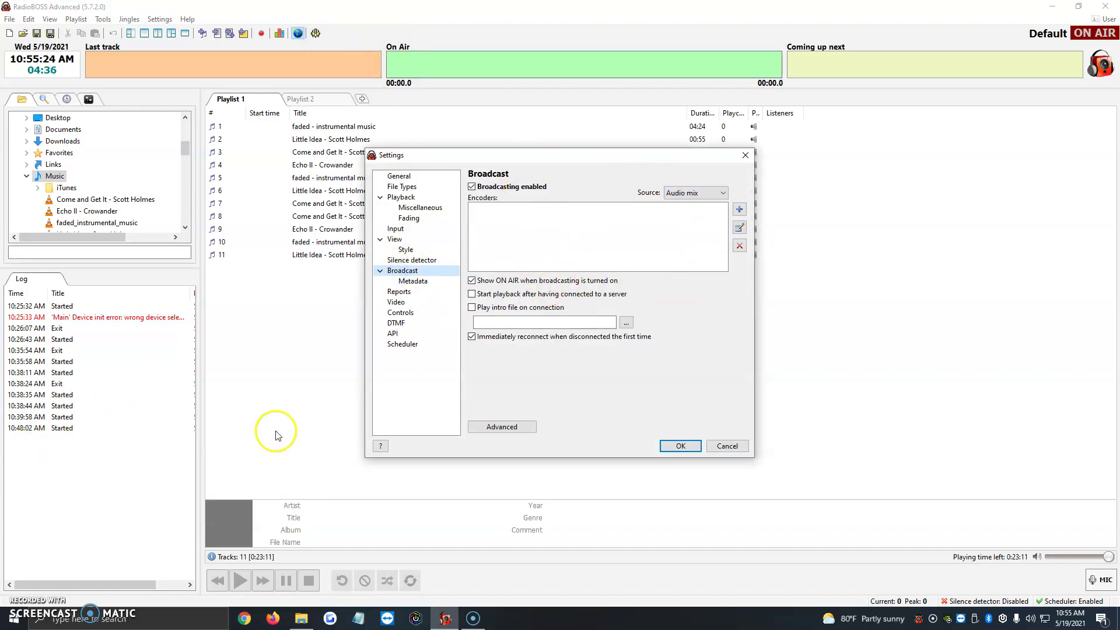
# Step: Review Broadcast > Metadata: station name RadioBOSS Stream, description, URL and genre Other
pyautogui.click(413, 281)
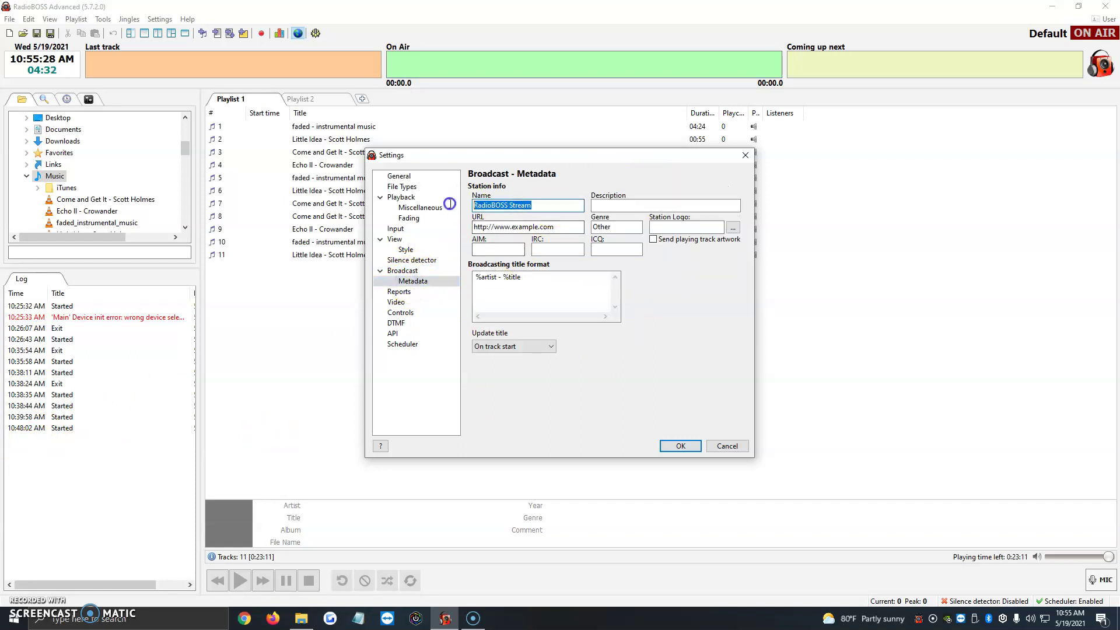
pyautogui.moveTo(473, 205); pyautogui.dragTo(577, 226)
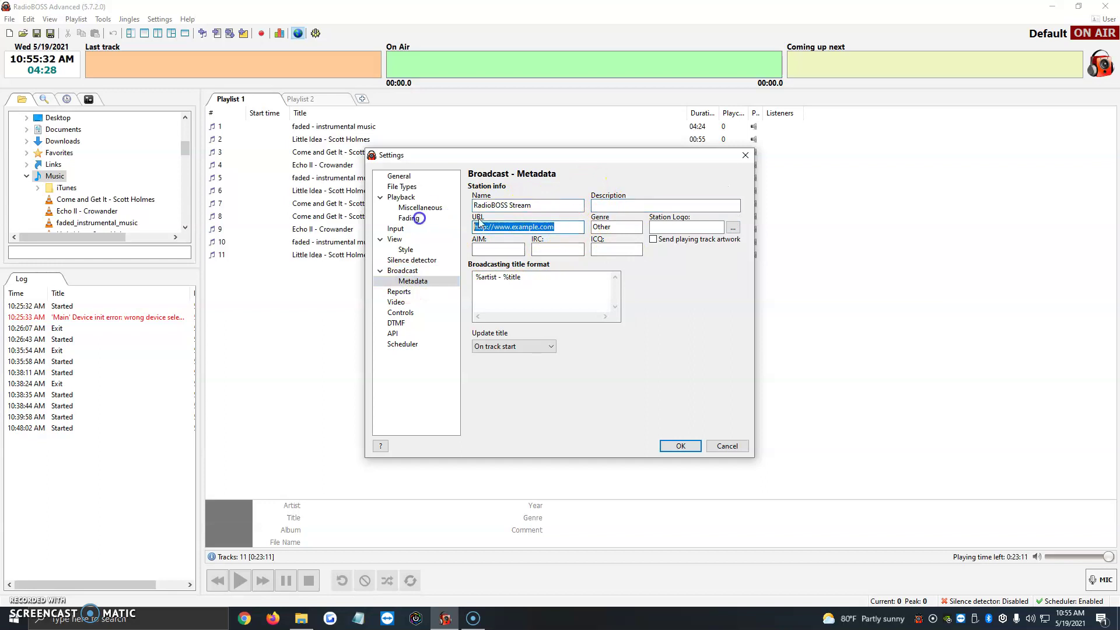
pyautogui.click(659, 202)
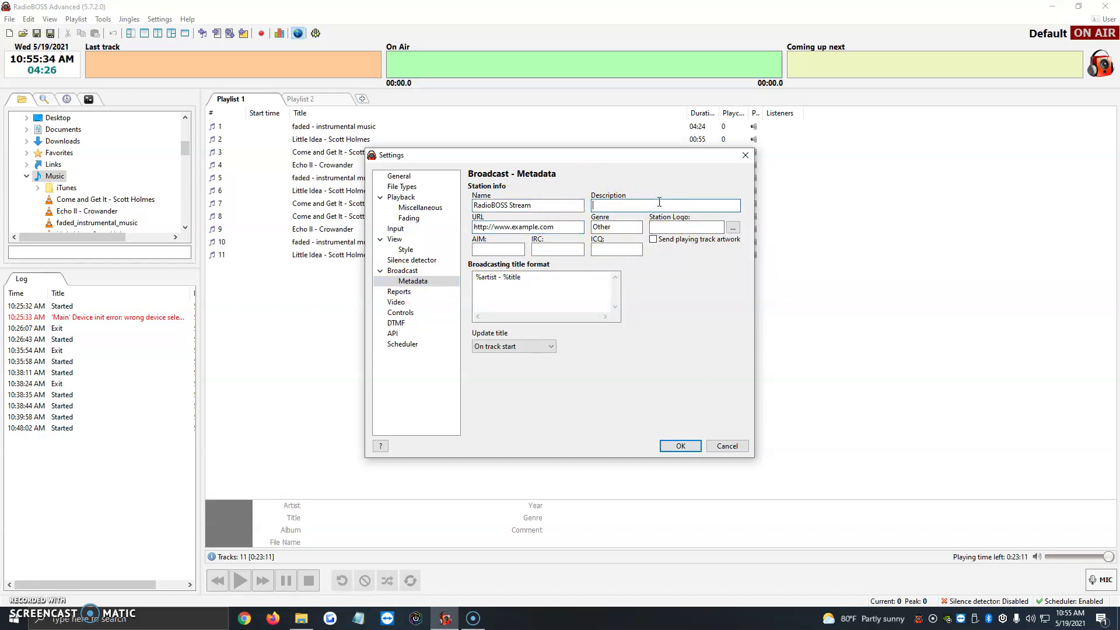
pyautogui.moveTo(572, 228); pyautogui.dragTo(473, 227)
pyautogui.press('Tab')
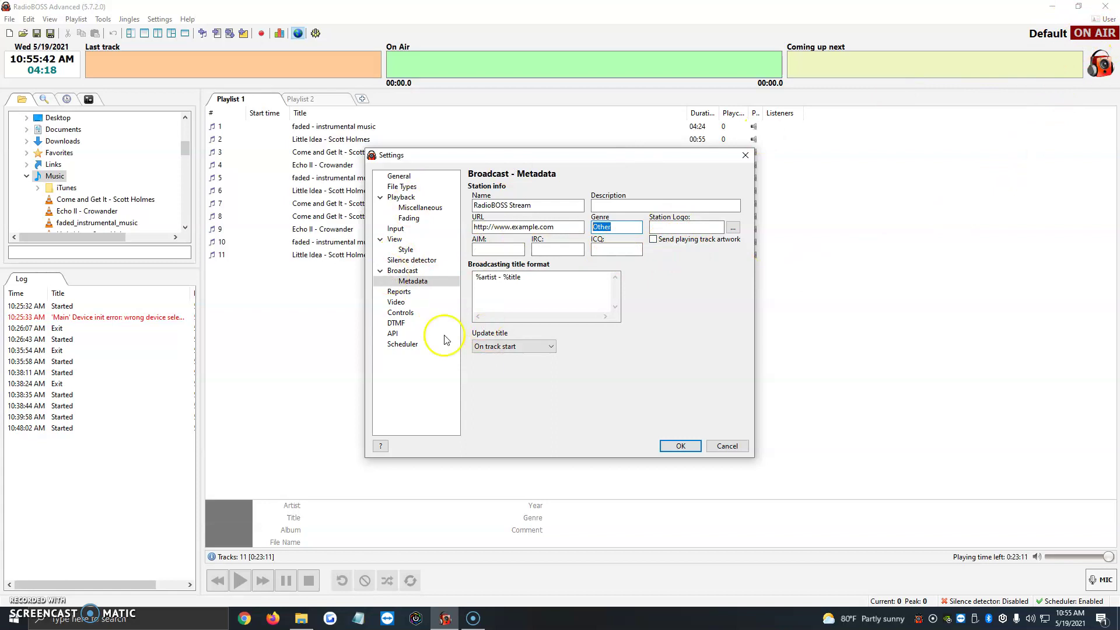
# Step: Confirm Settings with OK to return to the main playlist window
pyautogui.click(680, 445)
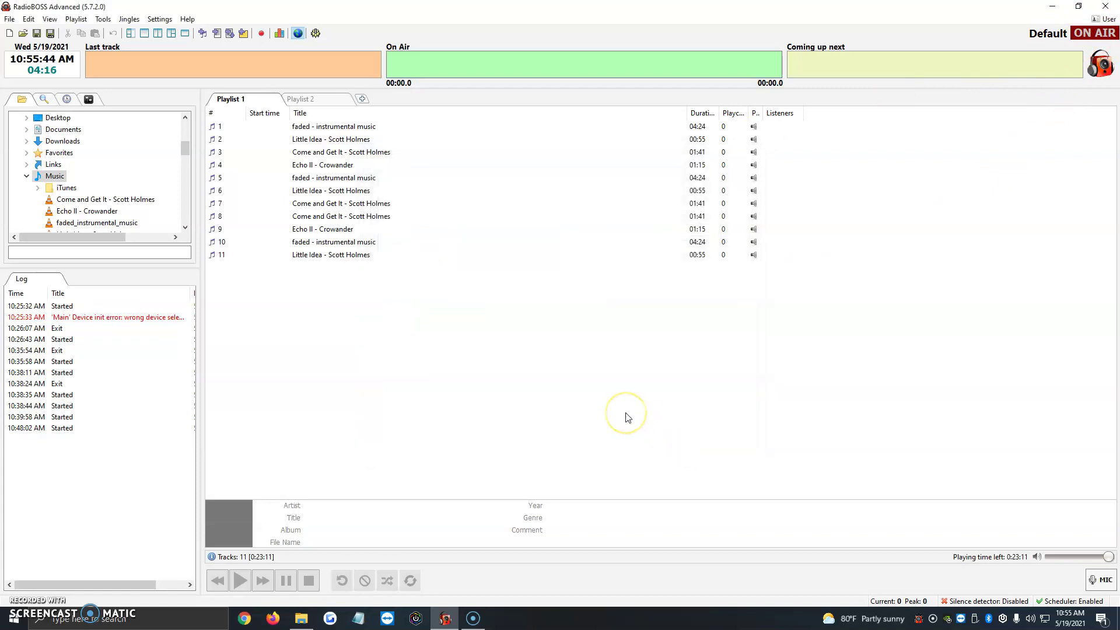